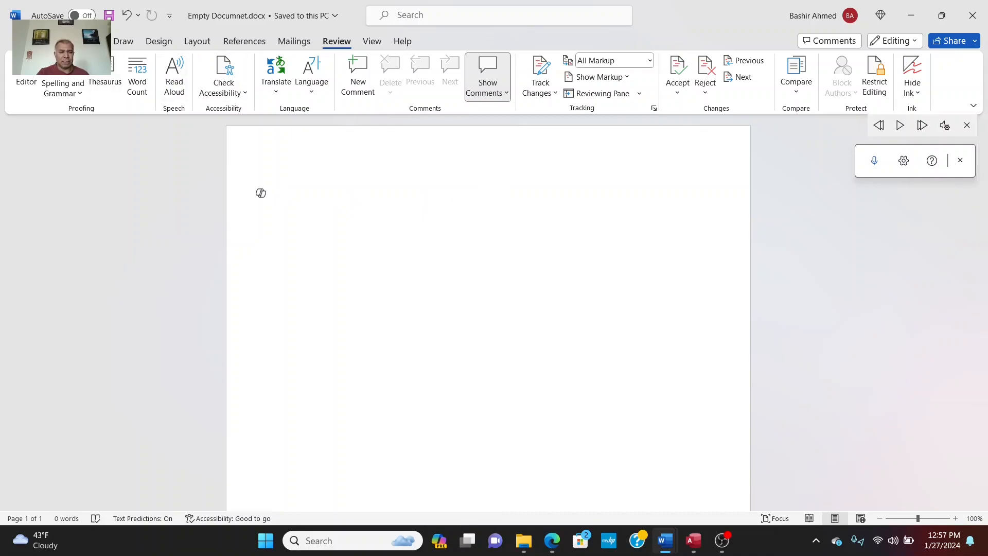
Dictate an introductory sentence about showing how Microsoft dictate functionality works, then stop dictation
click(54, 42)
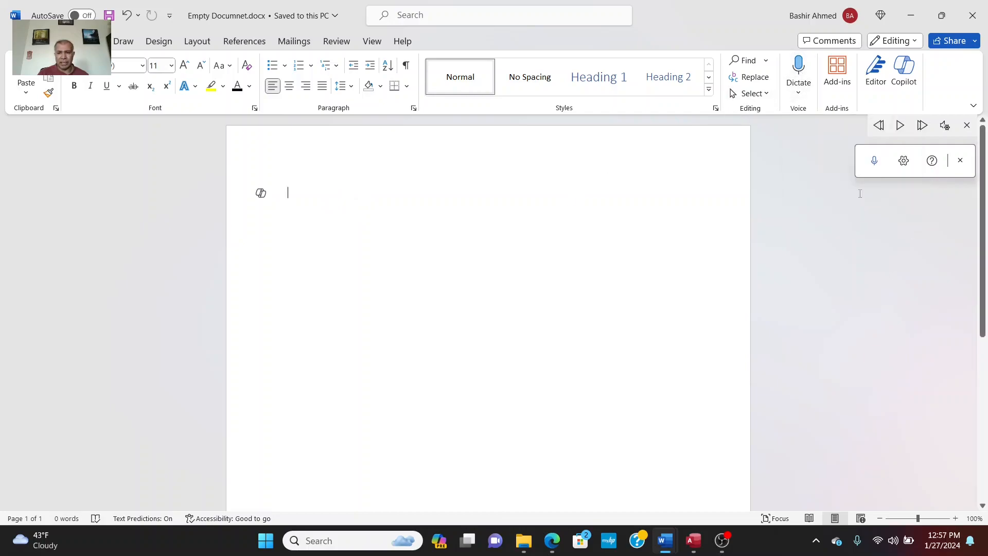
click(874, 162)
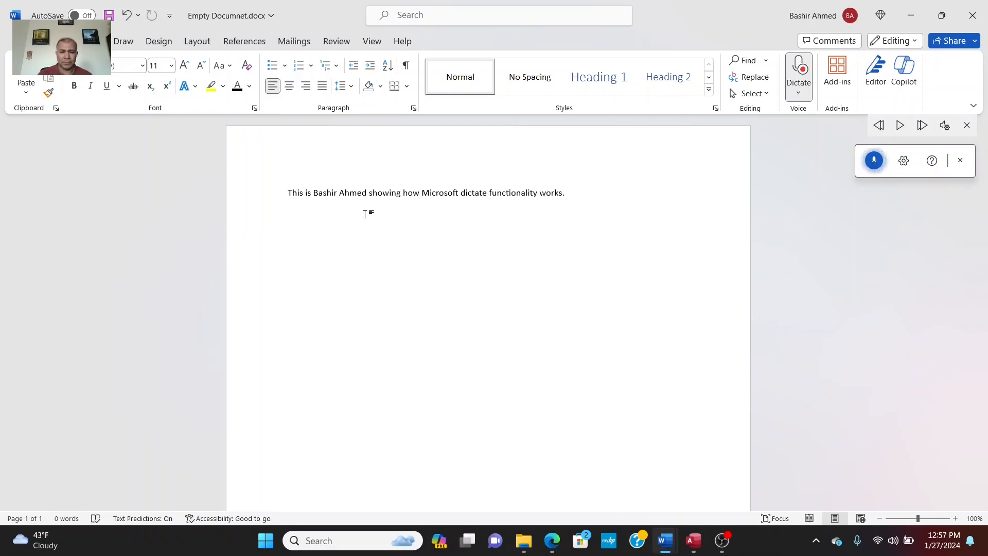
click(875, 161)
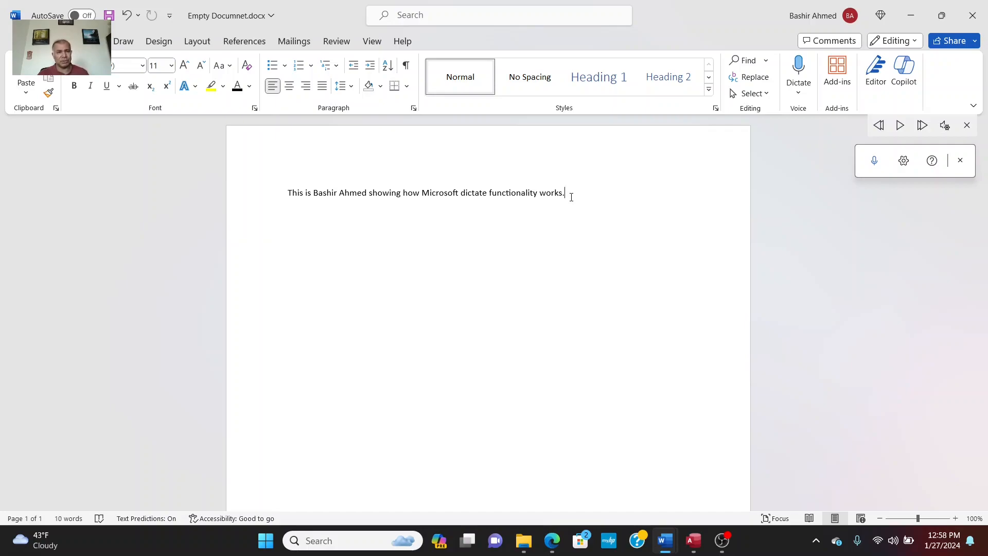
Dictate further paragraphs on the history of artificial intelligence, its chatbot implementations and a fast-speech test, ending dictation when done
click(874, 162)
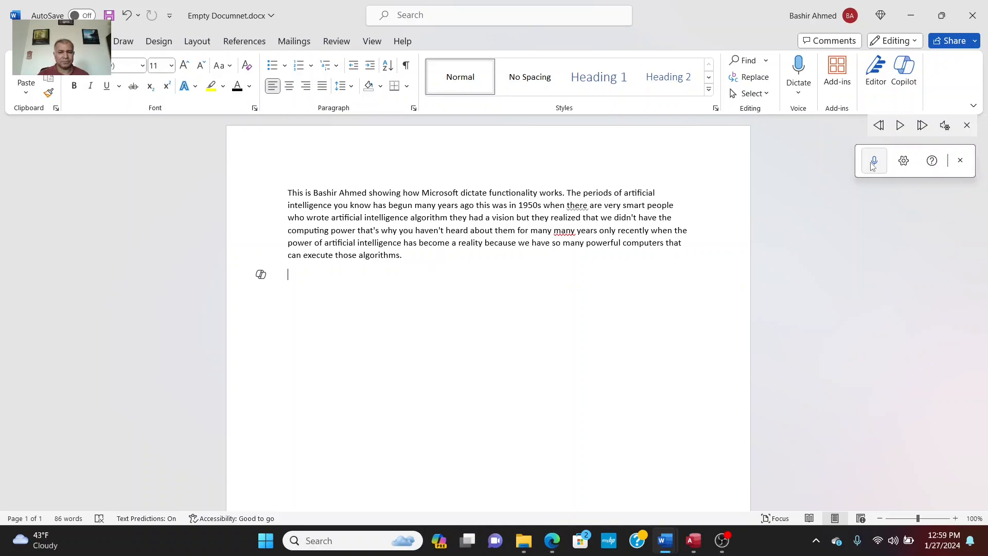
click(873, 161)
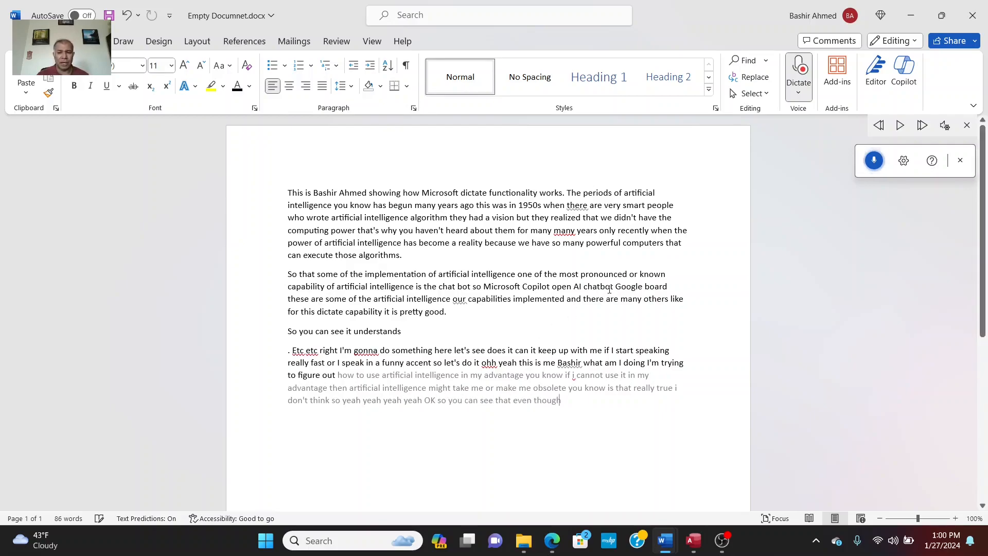
click(874, 162)
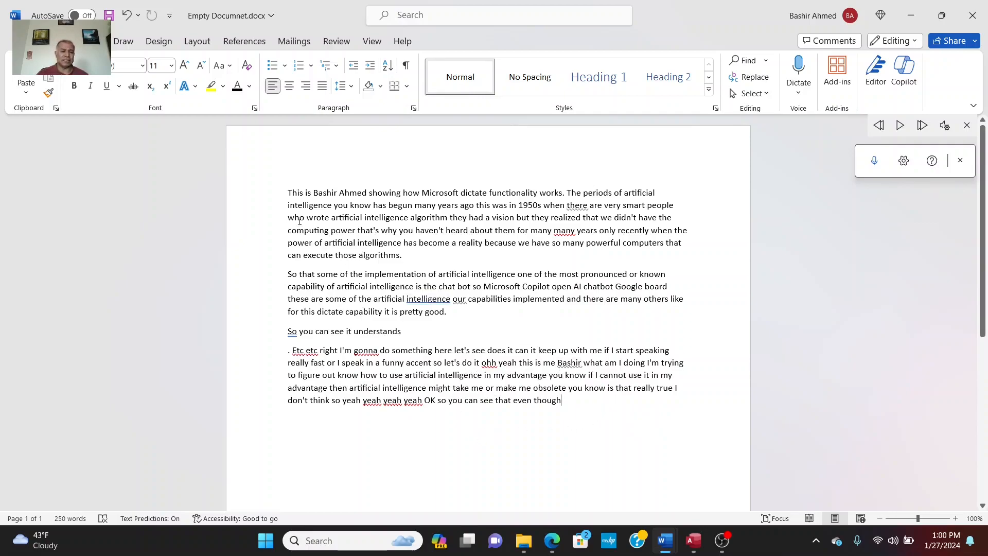
Have Word read the dictated text aloud from the beginning of the document
drag(287, 192, 585, 400)
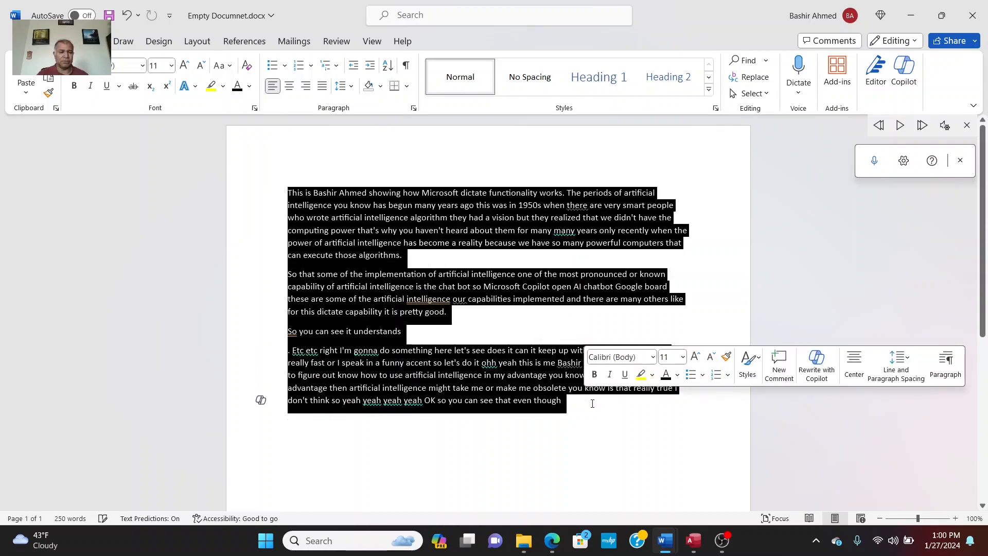
click(527, 458)
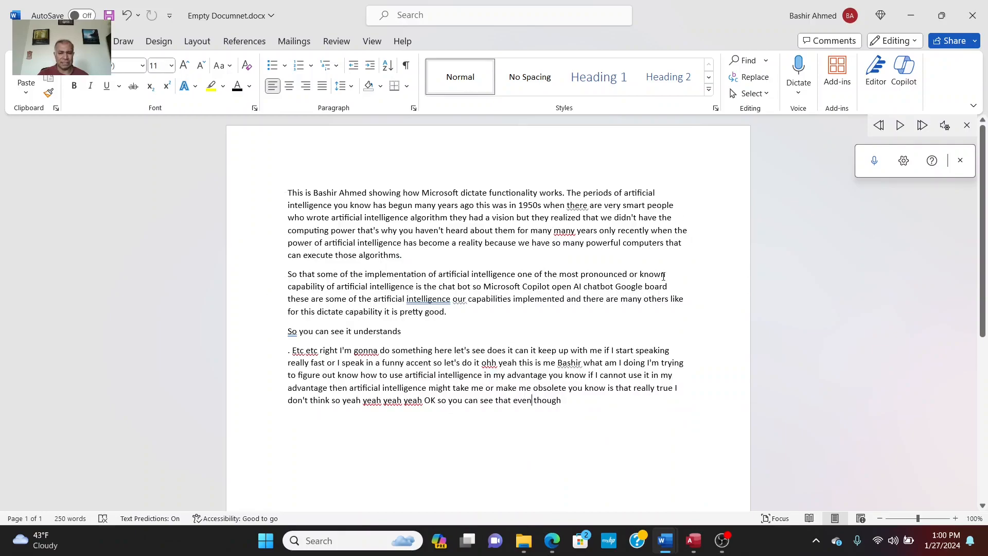
click(289, 192)
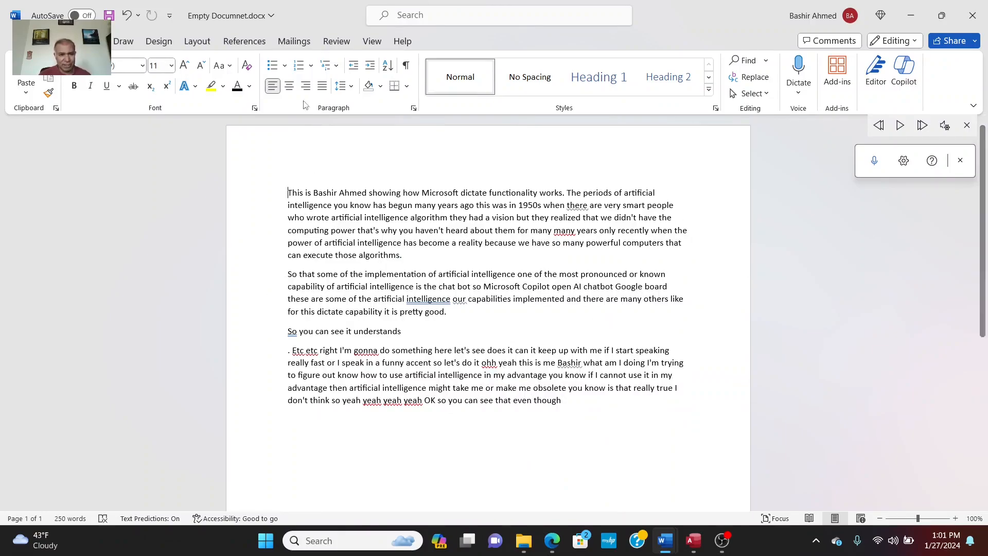
click(332, 38)
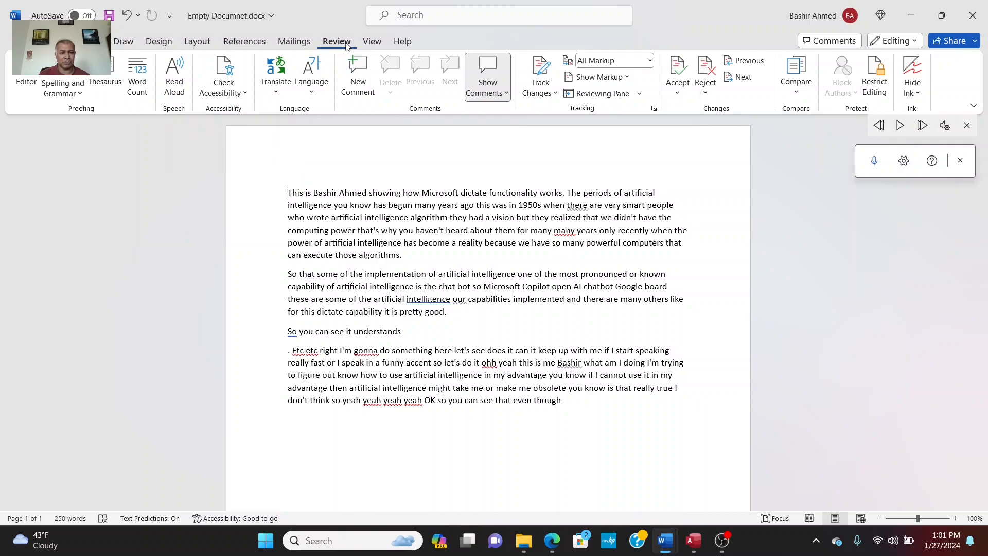
click(173, 81)
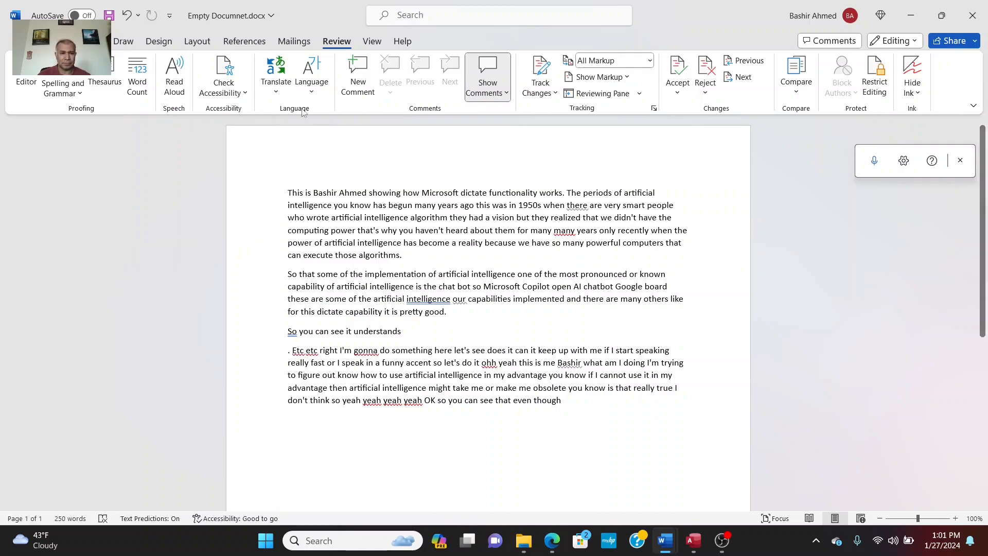
click(175, 82)
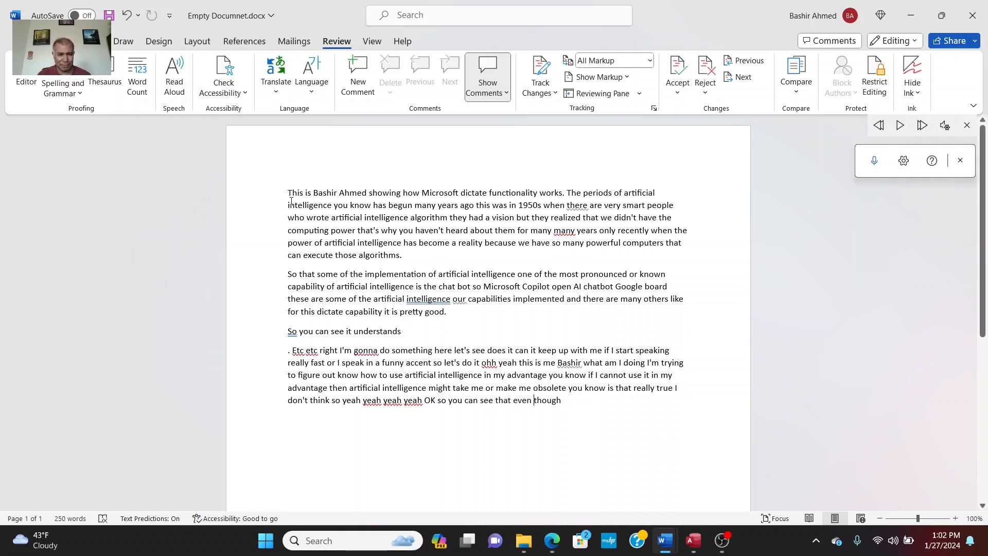
Switch to the WritngVBACode.docx document and go through the three numbered items on Dictate, Read Aloud and Copilot as a programmer
drag(289, 194, 592, 398)
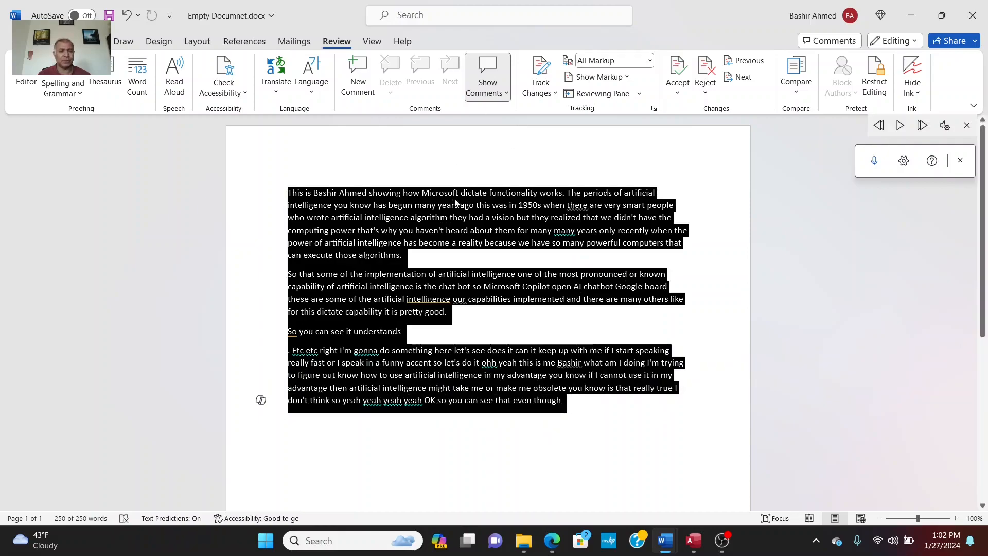
mouse_move(664, 535)
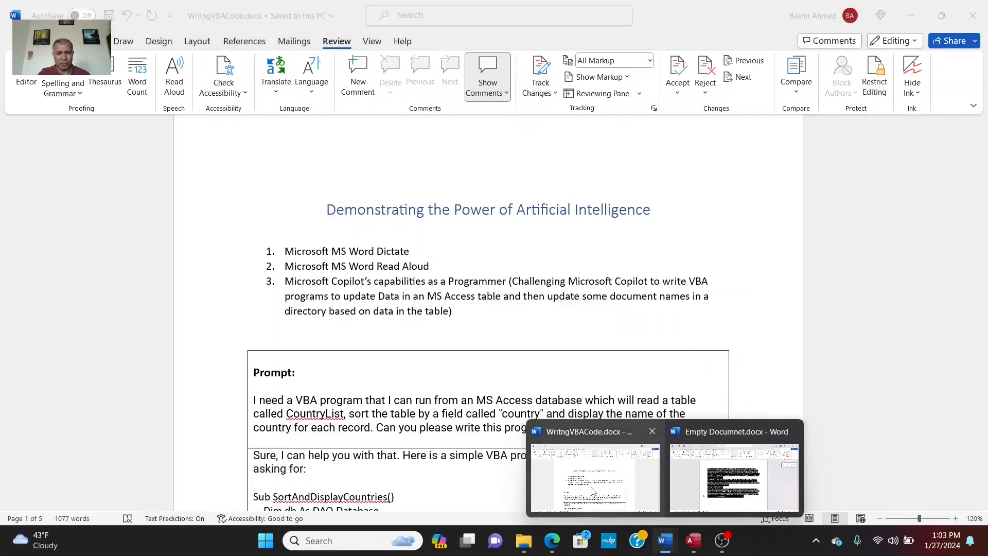
click(608, 479)
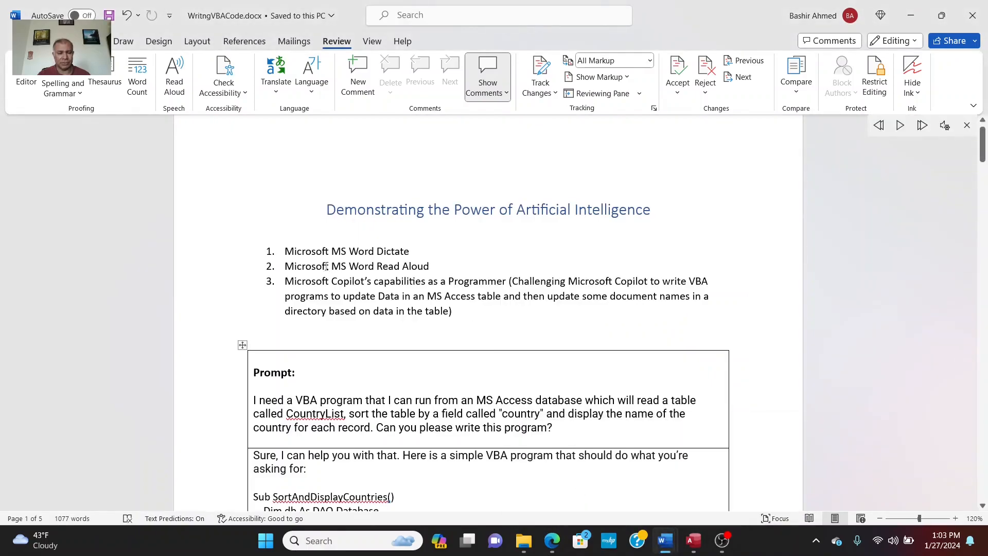
triple_click(287, 252)
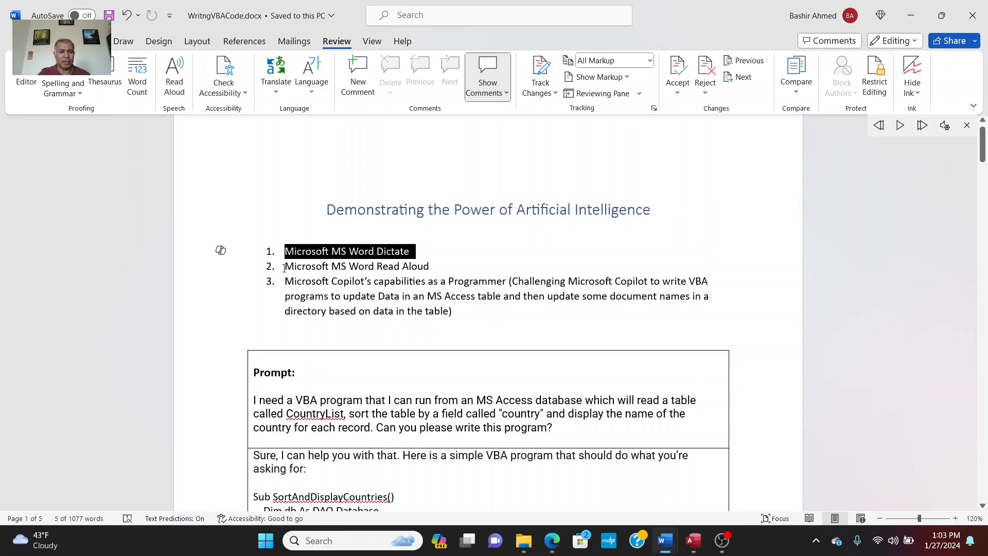
drag(284, 268, 419, 265)
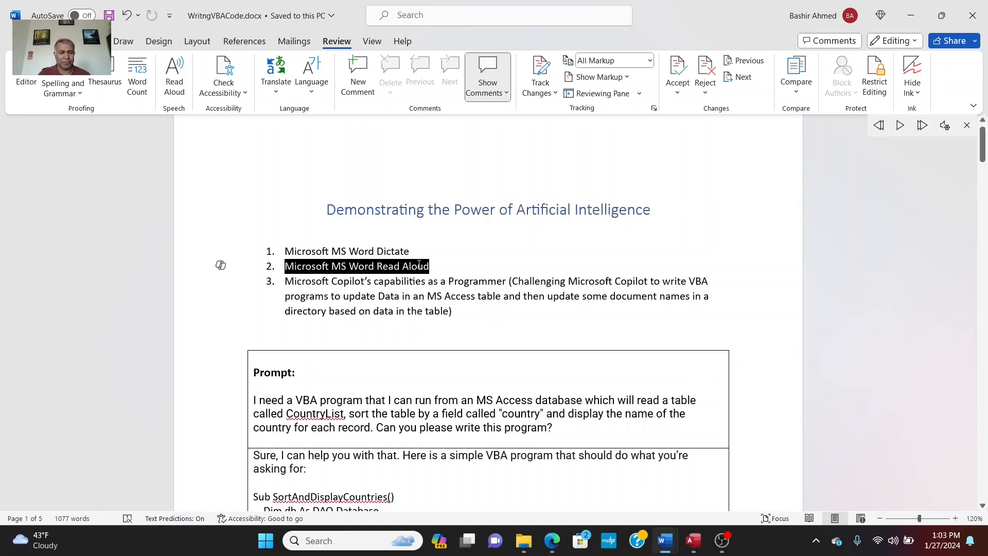
click(300, 291)
drag(286, 282, 473, 284)
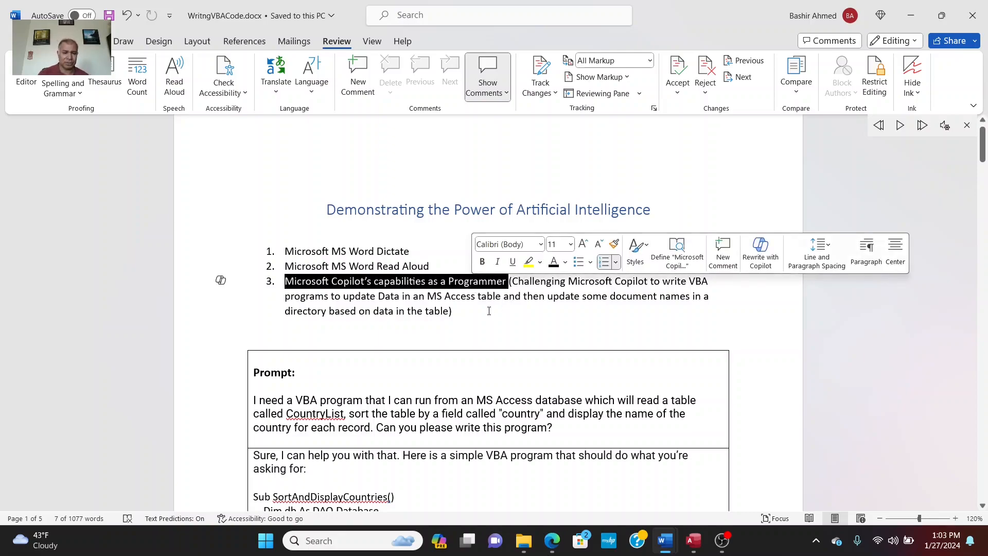
click(489, 311)
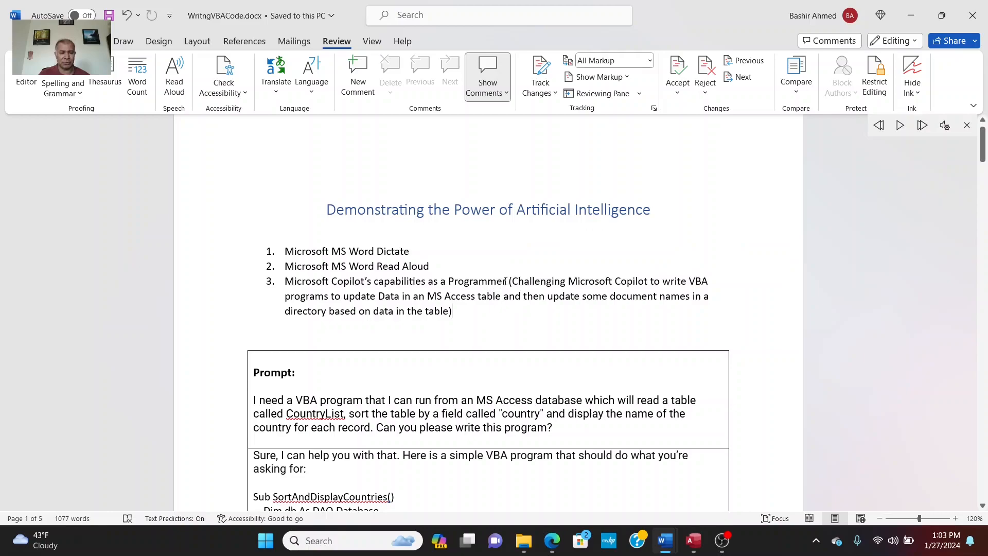
drag(507, 281, 314, 277)
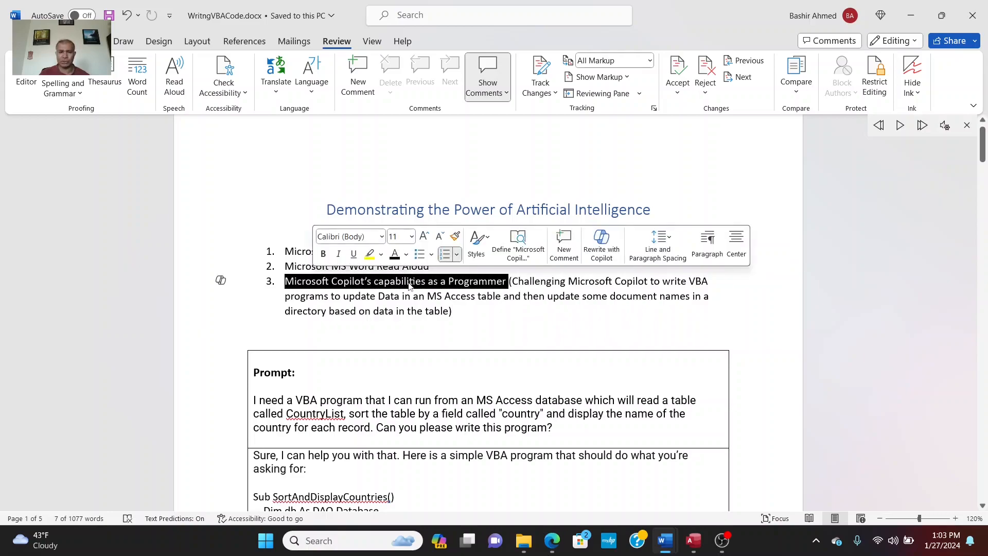
click(483, 313)
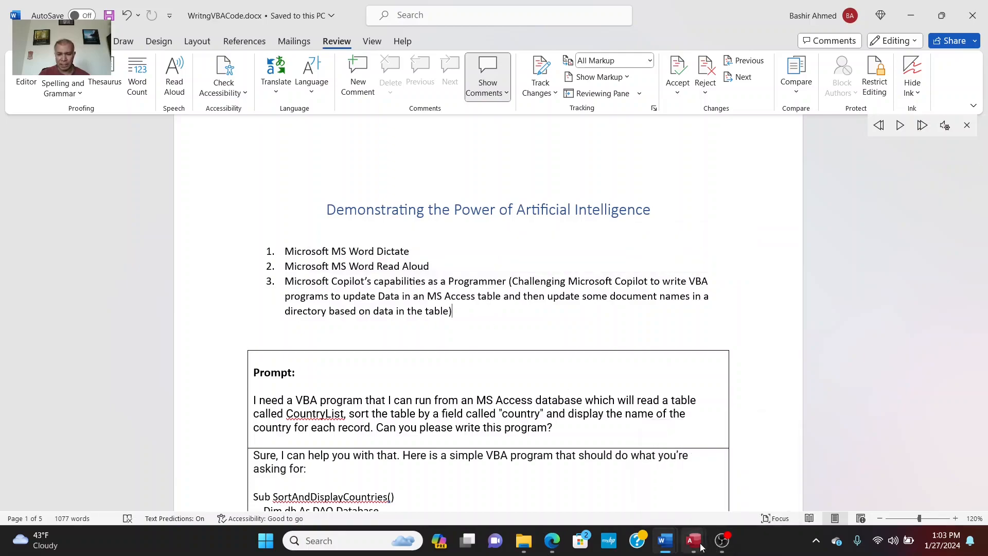
Switch to the YouTubeVideos database in Access and make its window taller to show more CountryList records
mouse_move(699, 546)
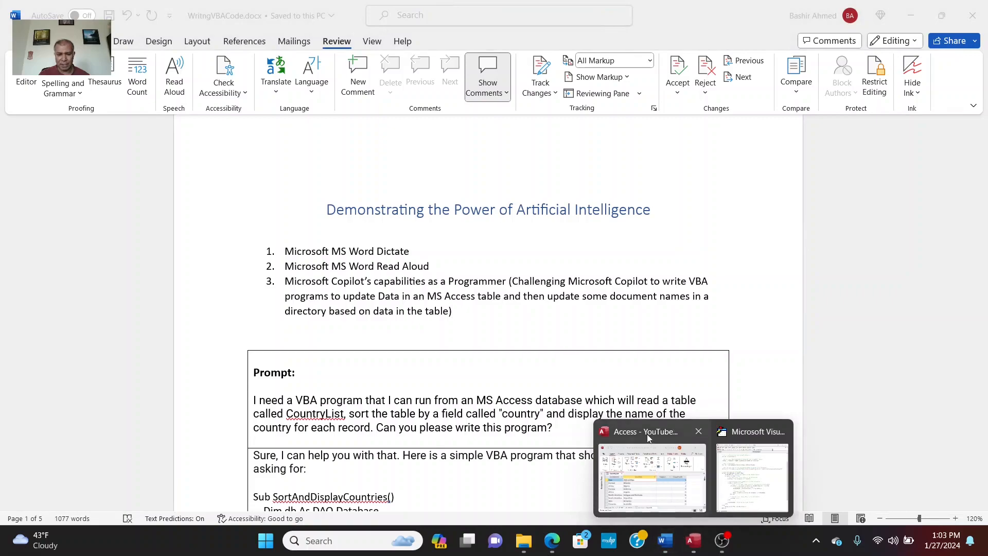
click(611, 432)
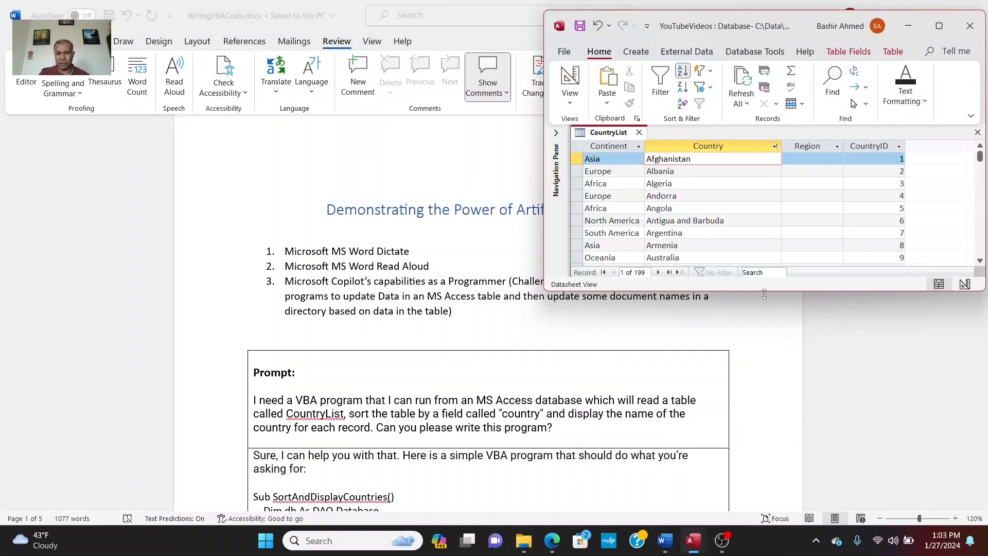
drag(765, 292, 772, 353)
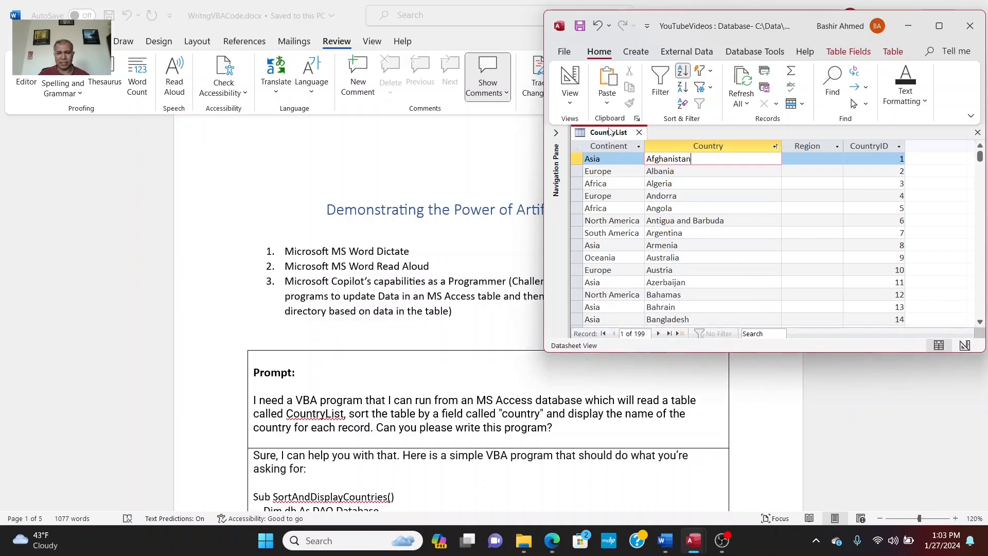
Examine the Country, Continent and CountryID columns of the CountryList table
click(686, 144)
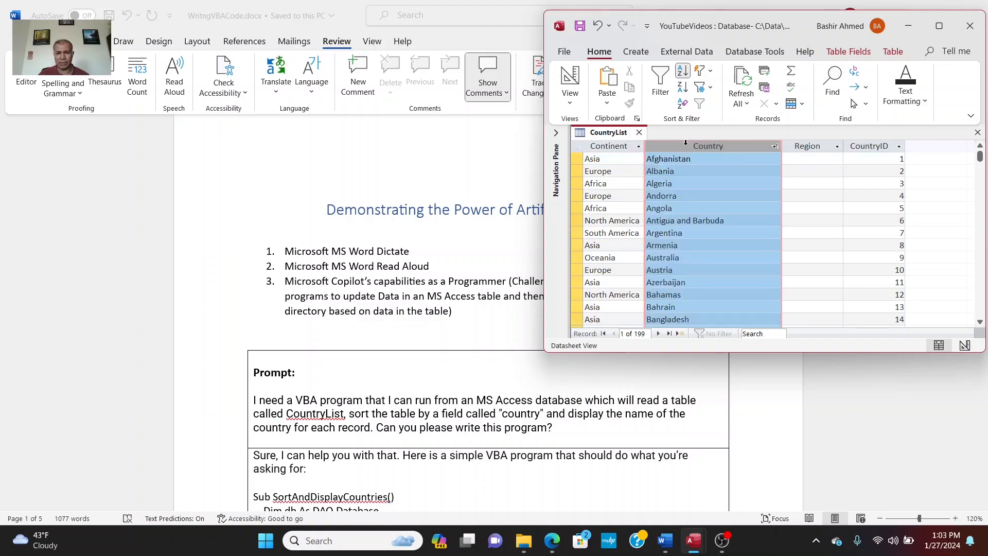
click(601, 146)
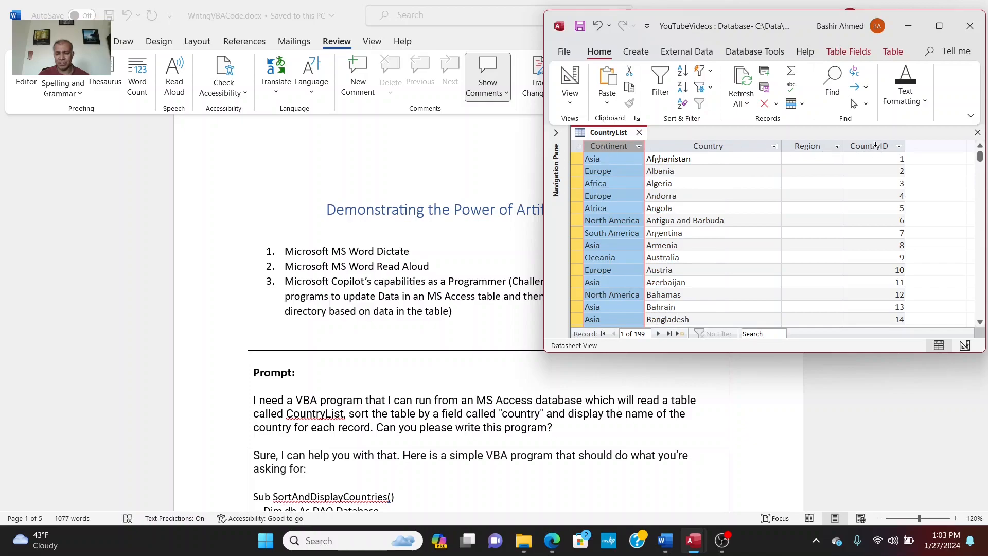
click(875, 146)
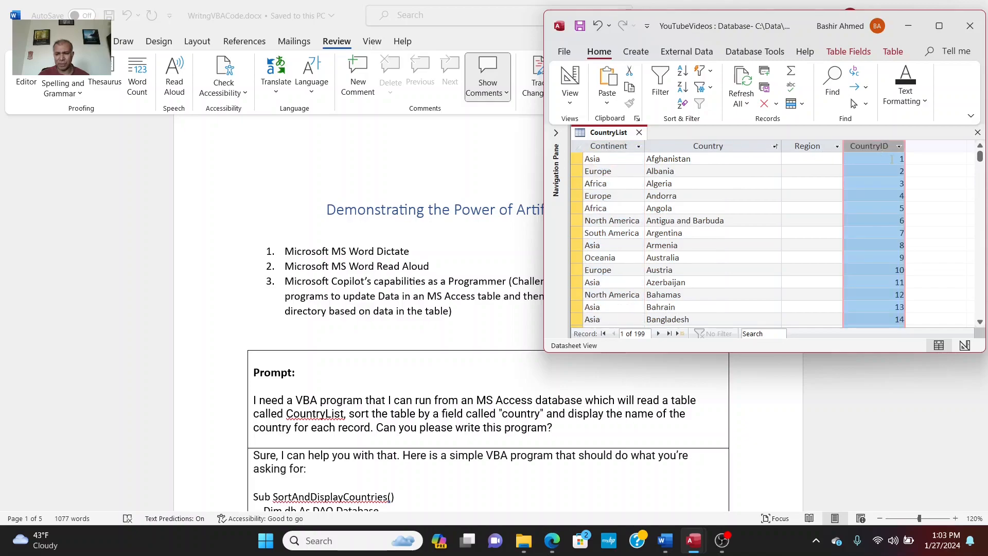
Clear the CountryID values of the CountryList records from Afghanistan through Bahrain, then return to the first record
drag(898, 159, 905, 159)
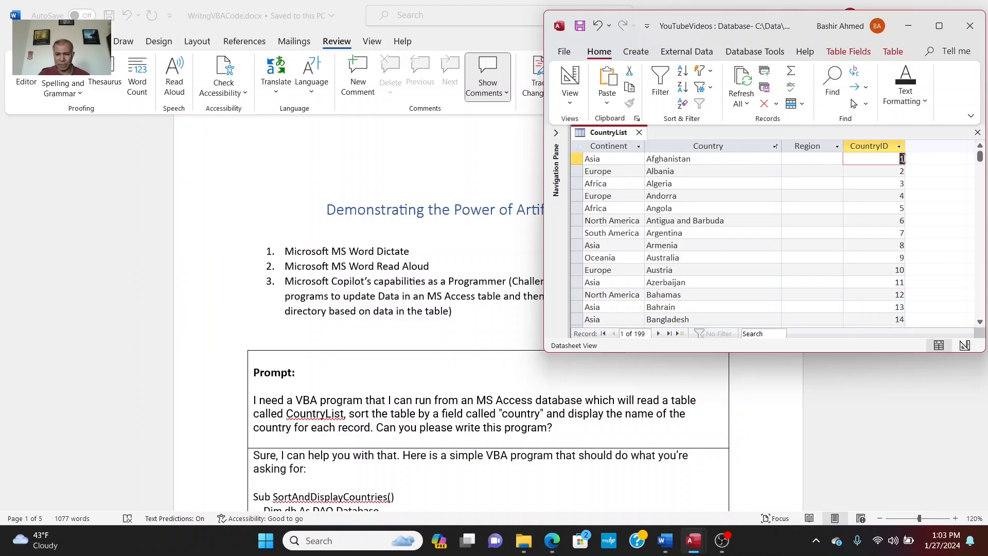
key(Delete)
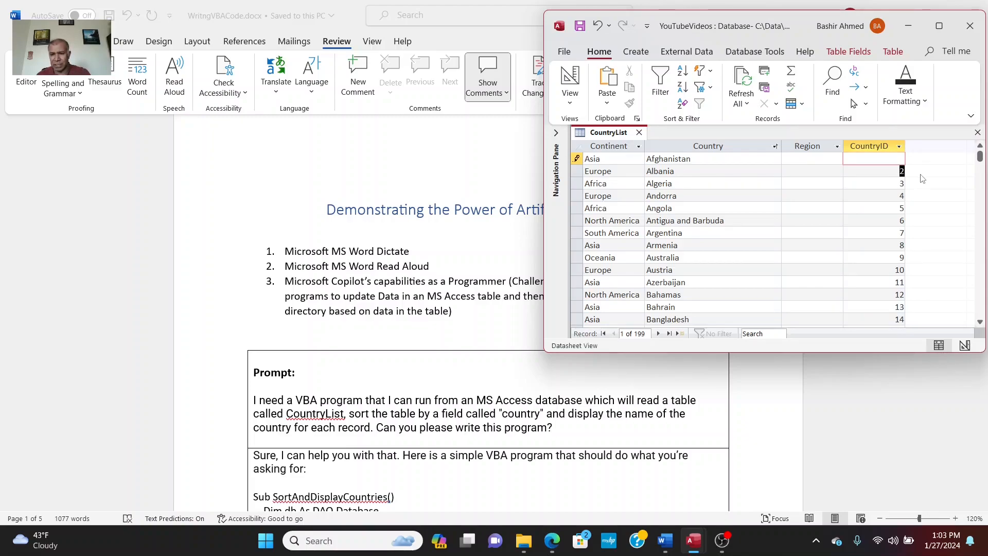
key(Down)
key(Delete)
key(Down)
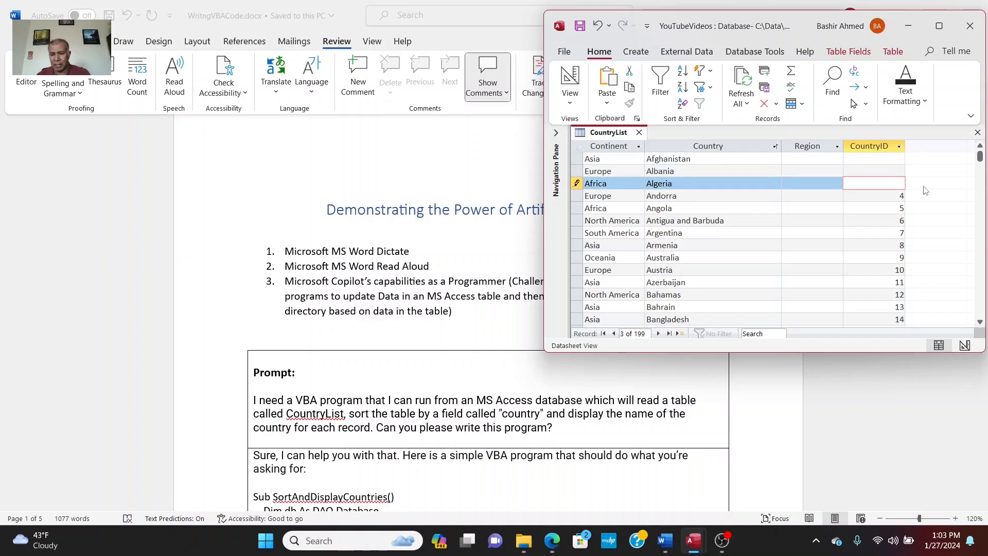
key(Delete)
key(Down)
key(Delete)
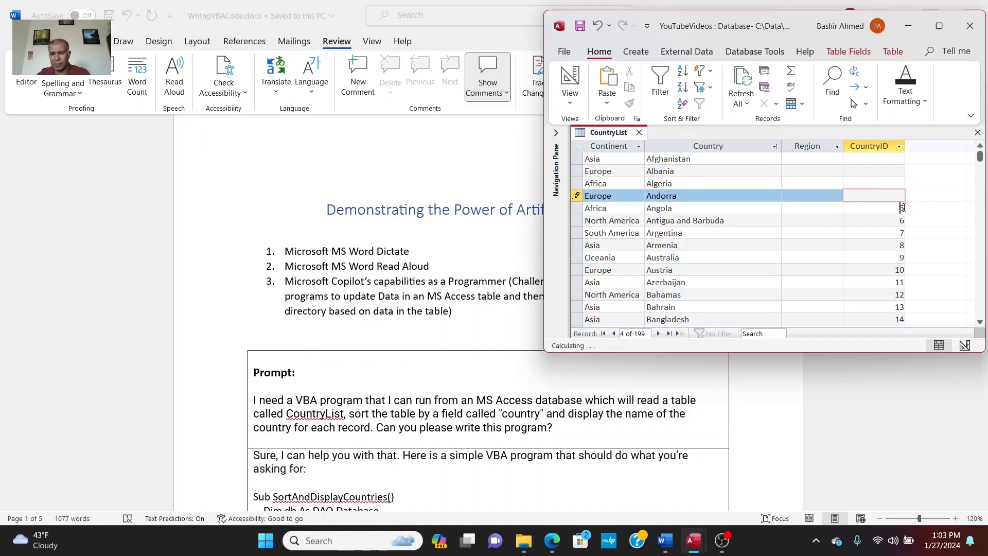
key(Down)
key(Delete)
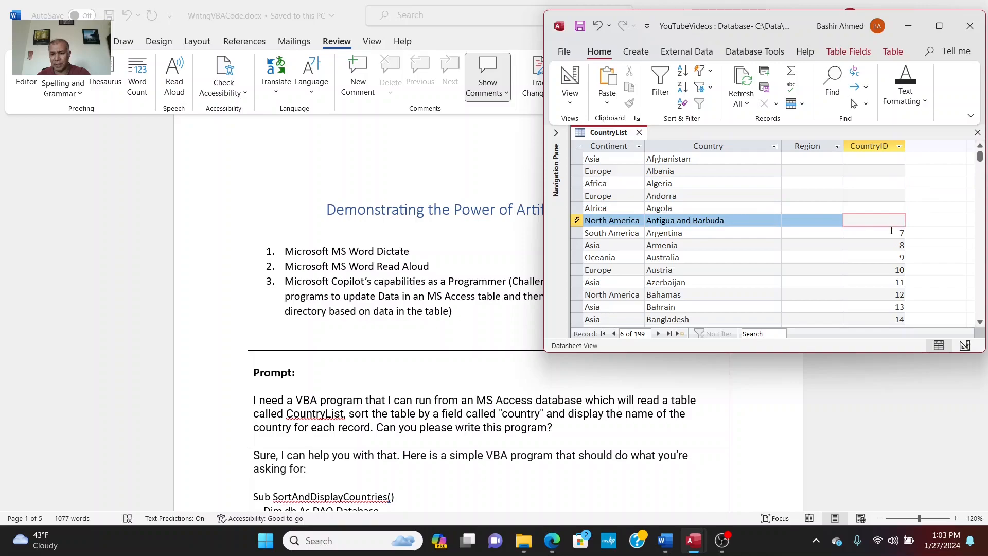
click(902, 233)
key(BackSpace)
click(894, 246)
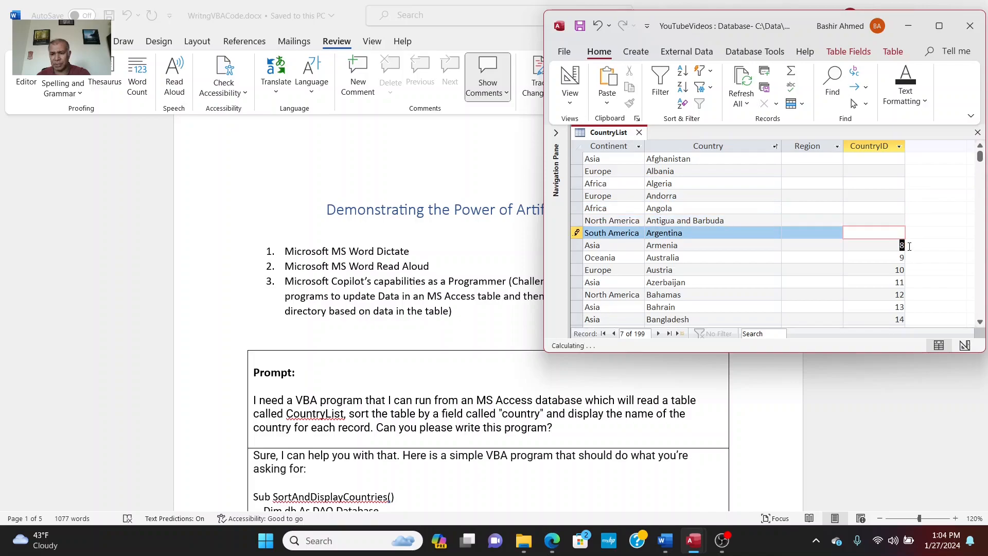
key(BackSpace)
click(896, 259)
key(BackSpace)
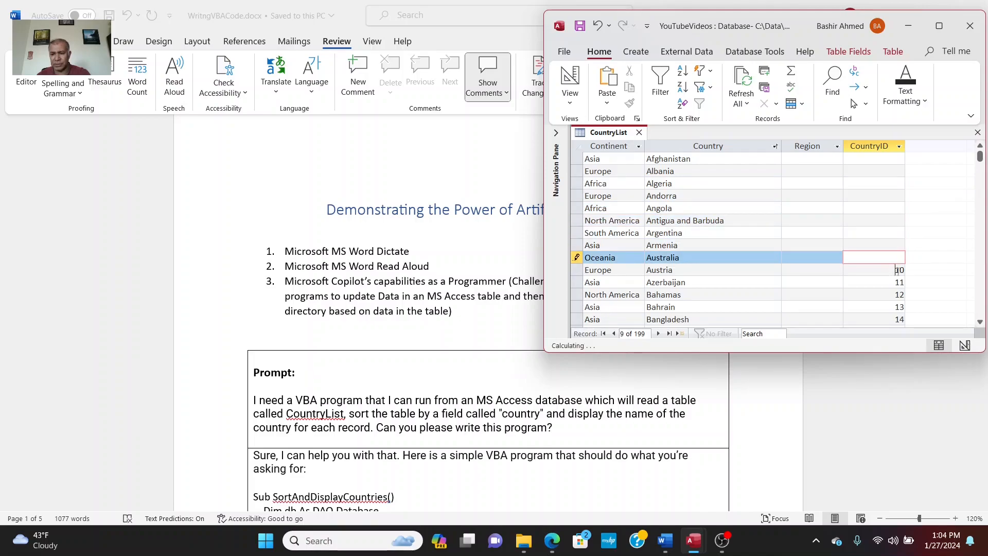
key(Down)
key(BackSpace)
key(Down)
key(BackSpace)
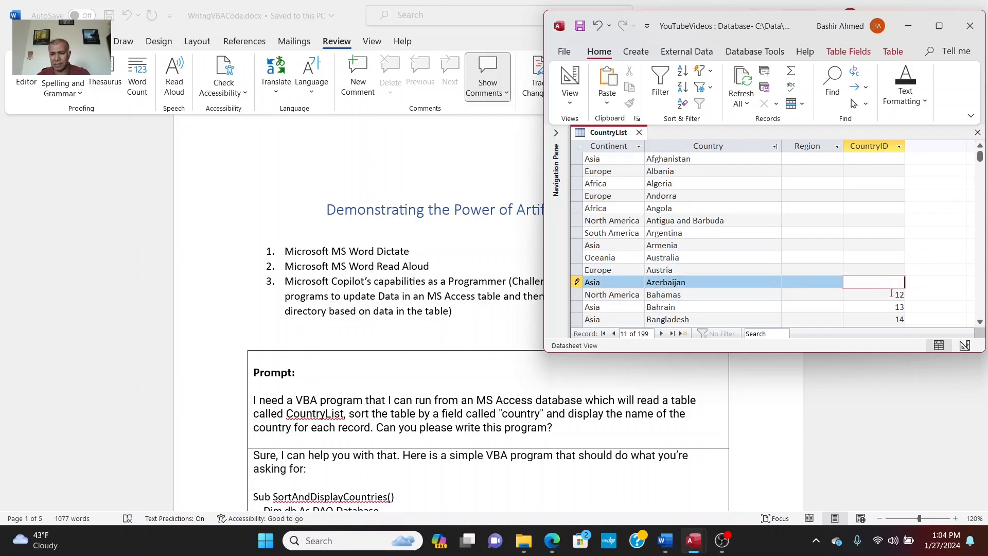
key(Down)
key(BackSpace)
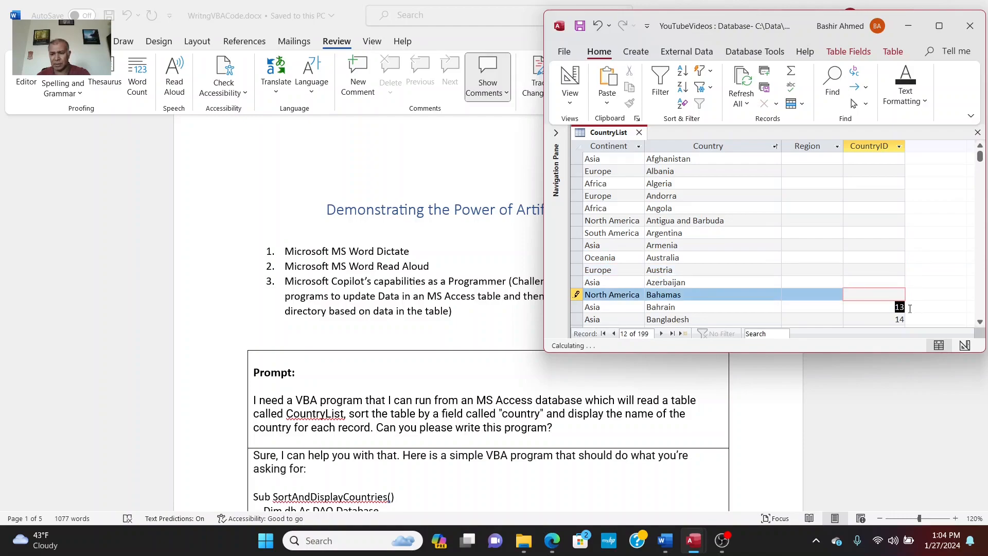
click(902, 307)
key(BackSpace)
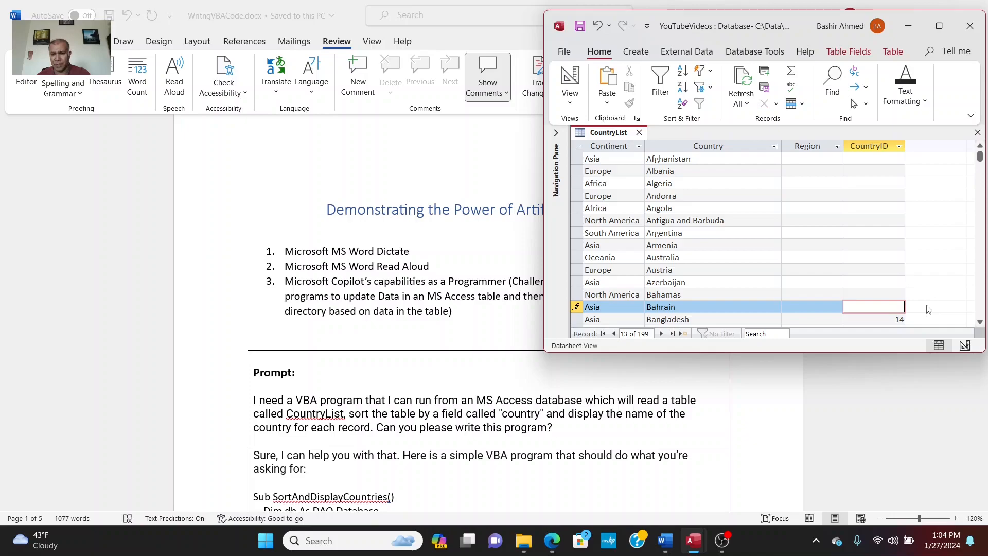
click(880, 146)
click(887, 162)
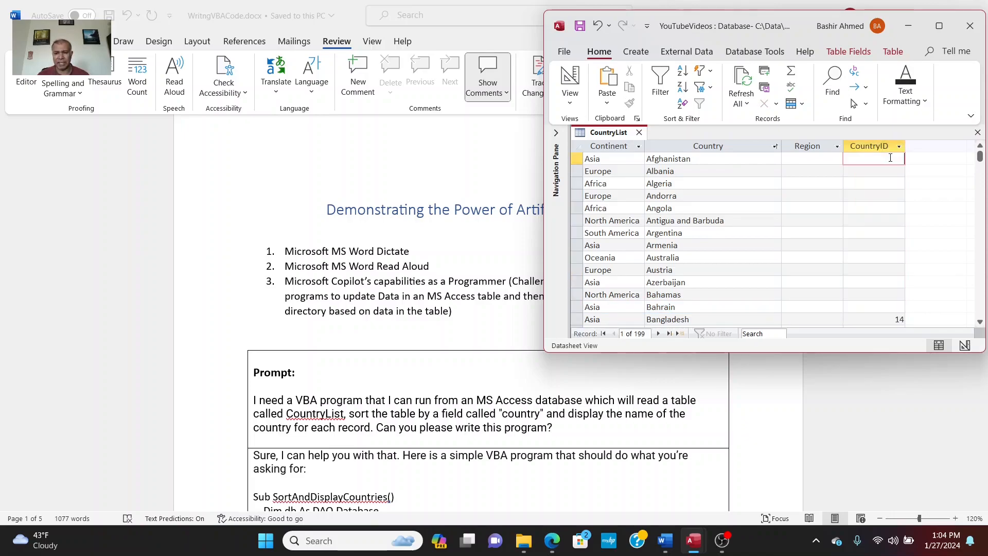